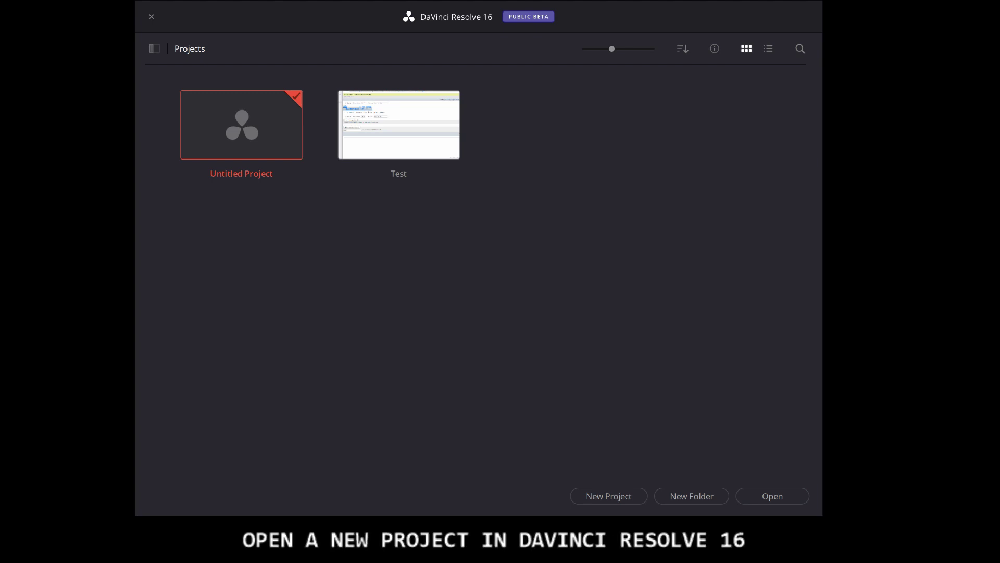
# Create a new blank project from the Project Manager
pyautogui.click(586, 499)
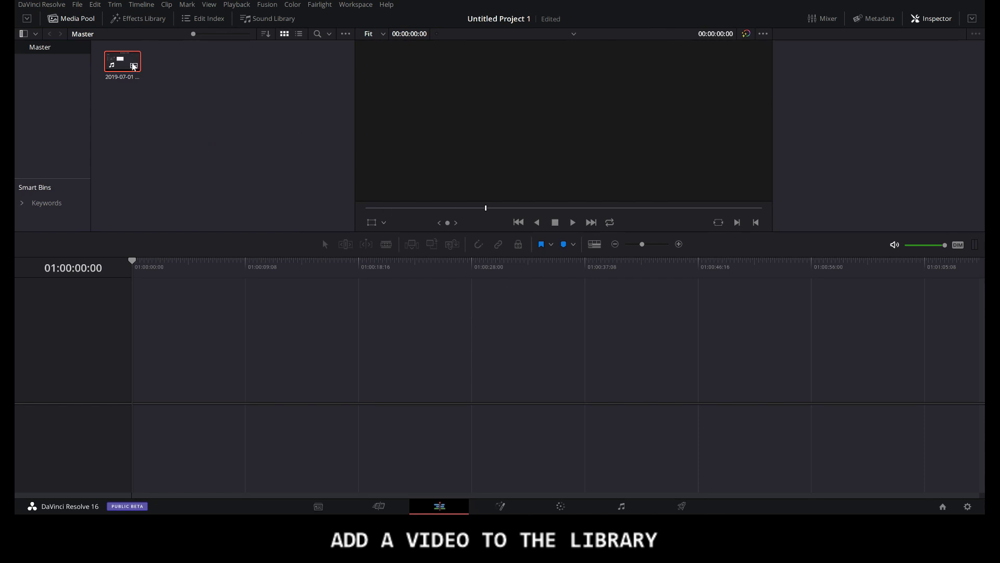
pyautogui.moveTo(155, 101); pyautogui.dragTo(193, 302)
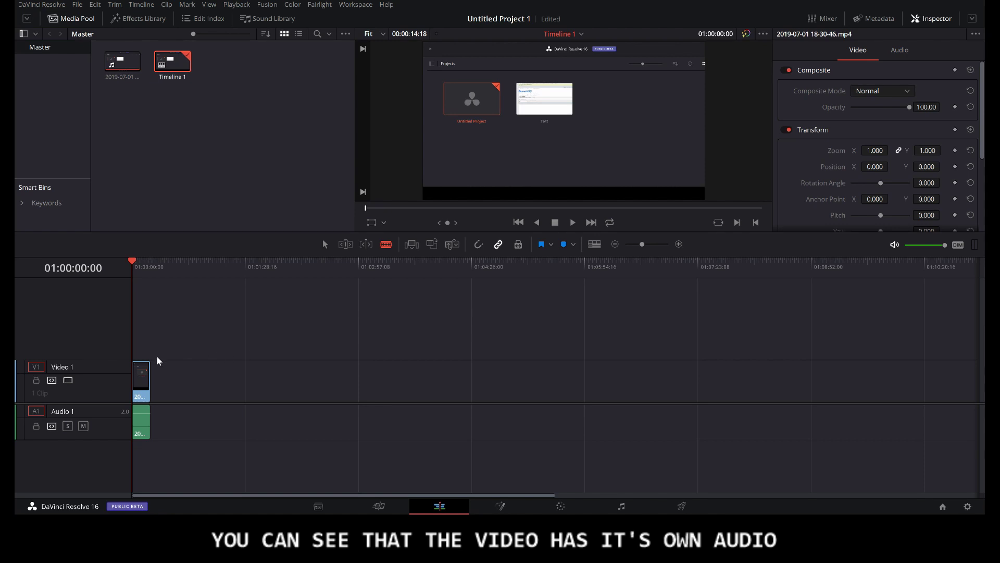
# Return the timeline from blade mode to Selection Mode
pyautogui.moveTo(150, 424); pyautogui.dragTo(153, 423)
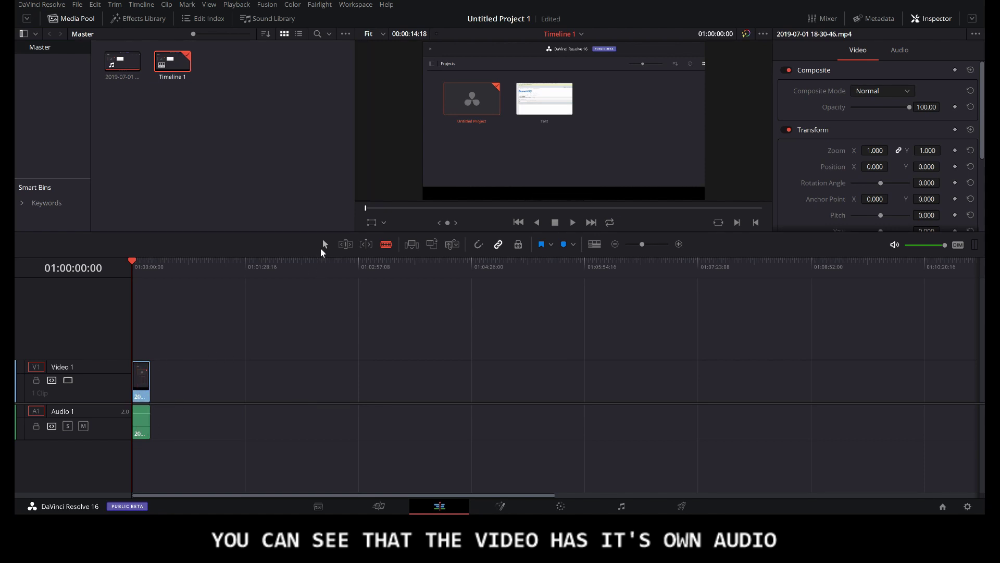
pyautogui.click(325, 243)
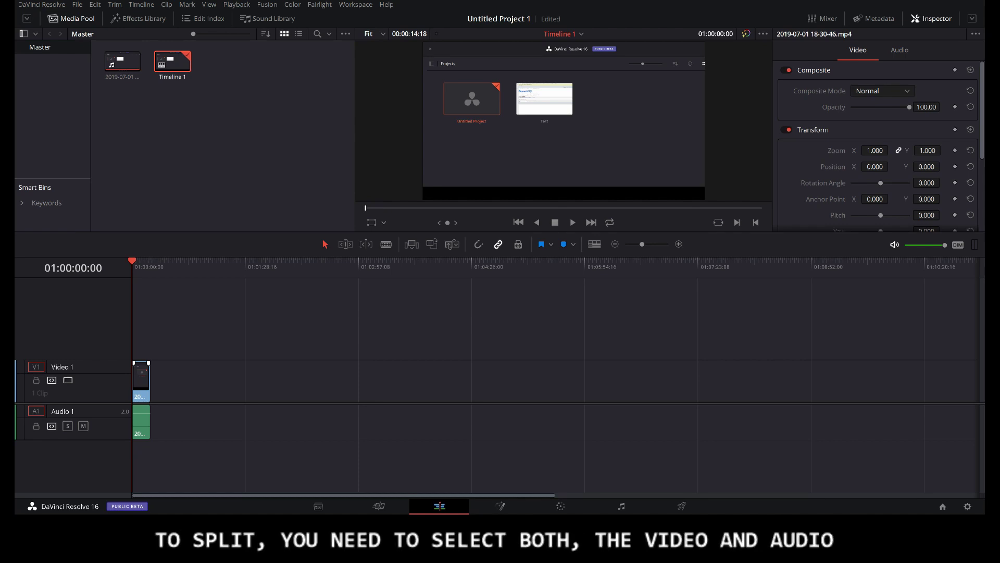
# Select the video and audio clips together and turn off Link Clips
pyautogui.moveTo(222, 323); pyautogui.dragTo(137, 448)
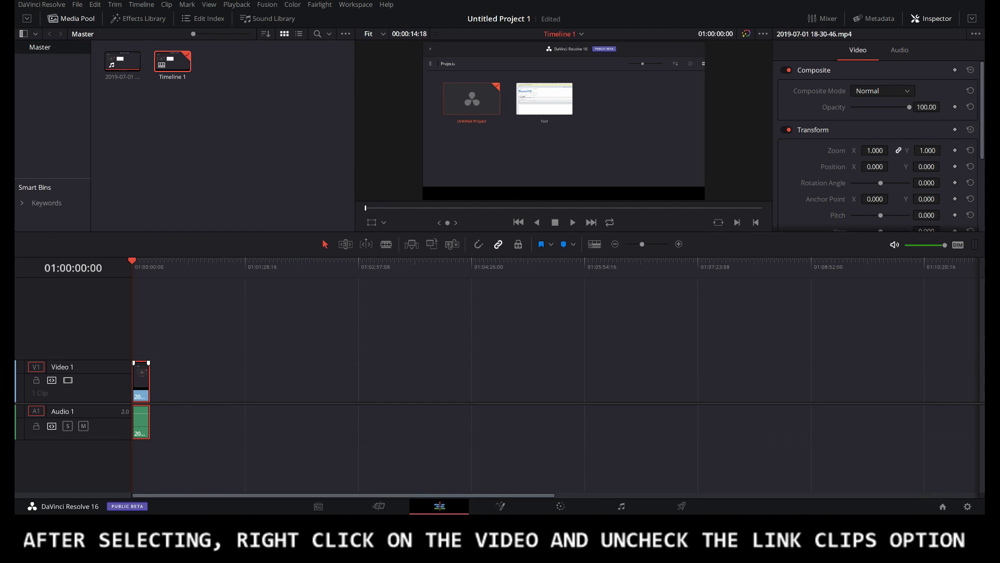
pyautogui.click(161, 397)
# Move the unlinked audio clip right on Audio 1, away from the video
pyautogui.click(144, 421)
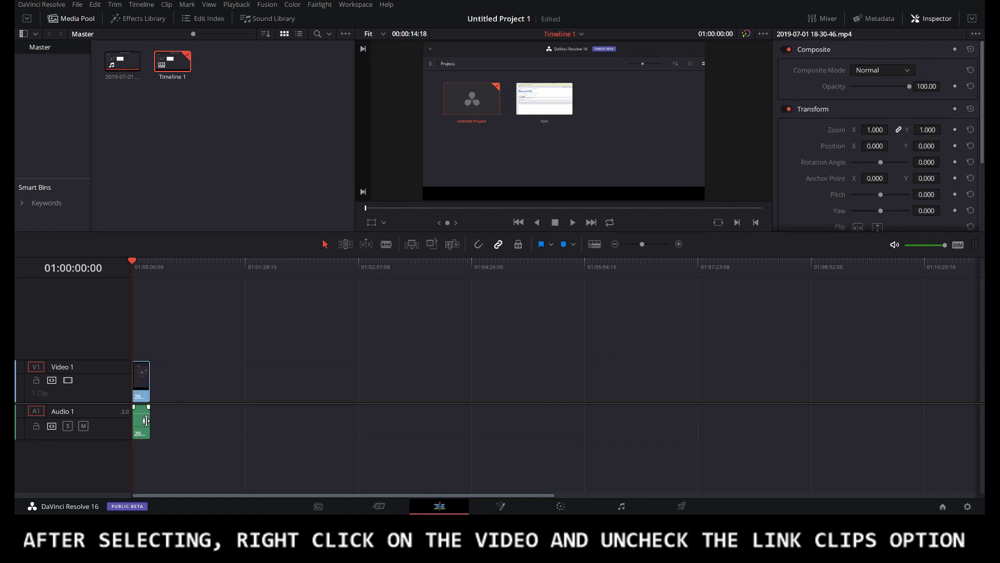
pyautogui.moveTo(144, 421); pyautogui.dragTo(184, 422)
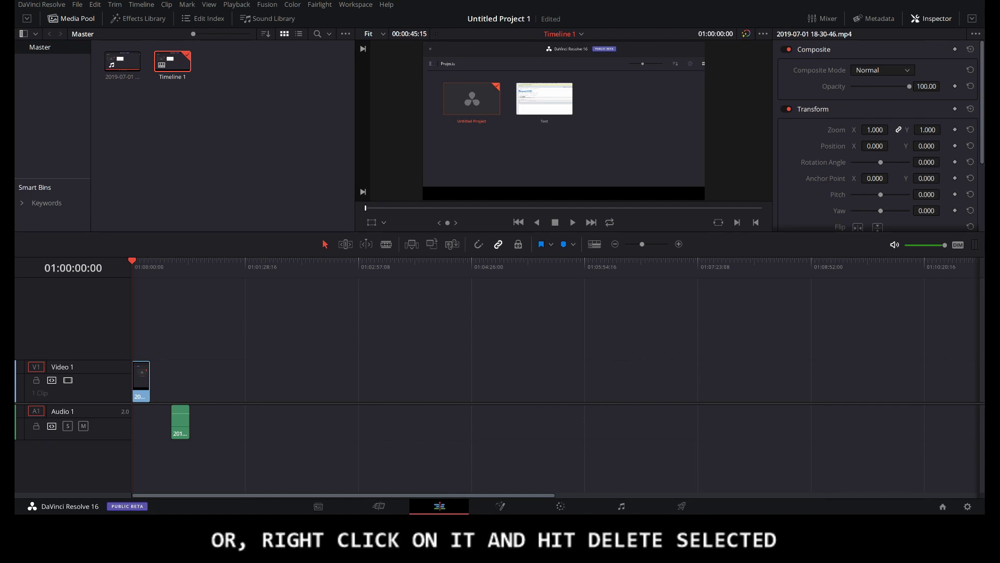
# Delete the separated audio clip from Audio 1
pyautogui.click(181, 421)
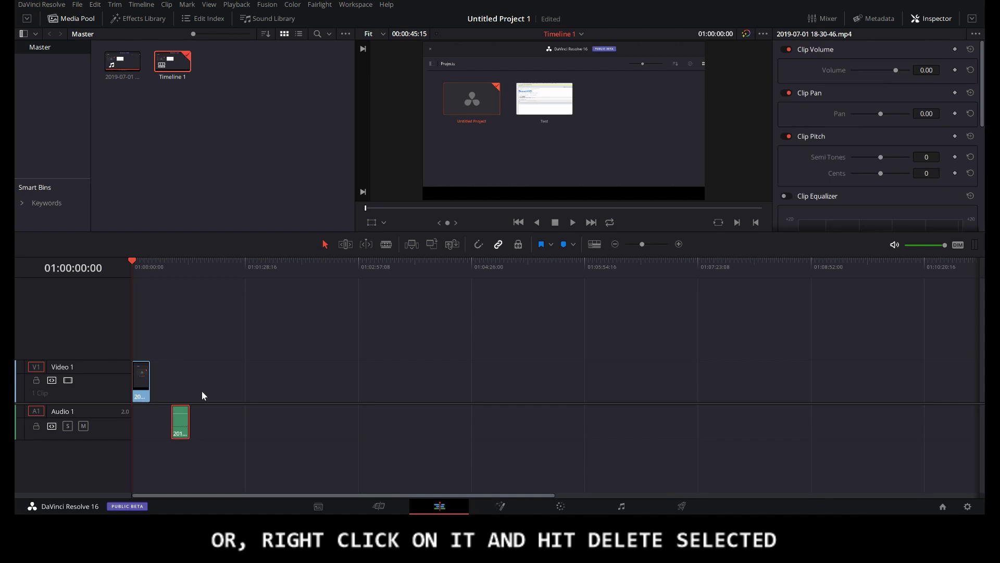
pyautogui.press('Delete')
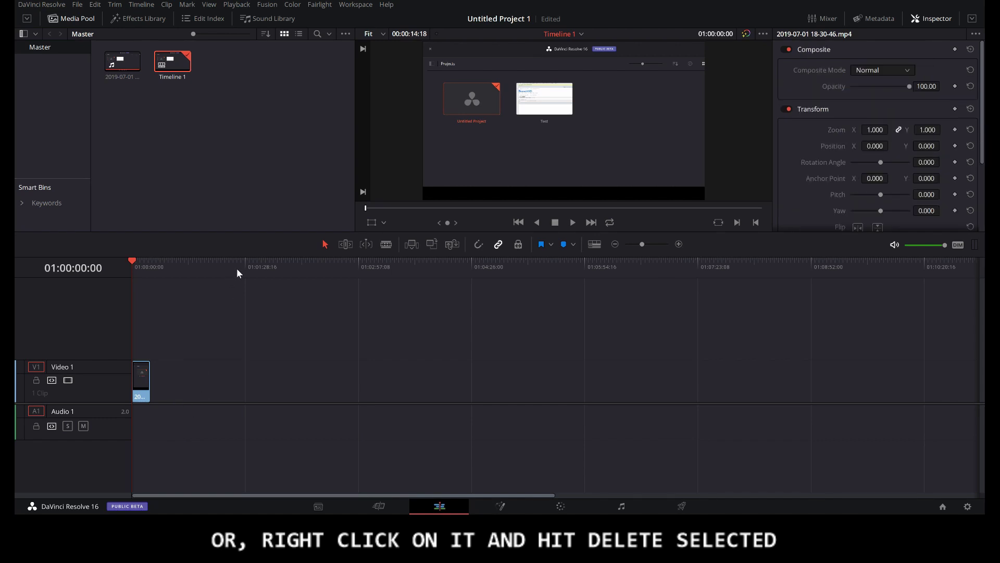